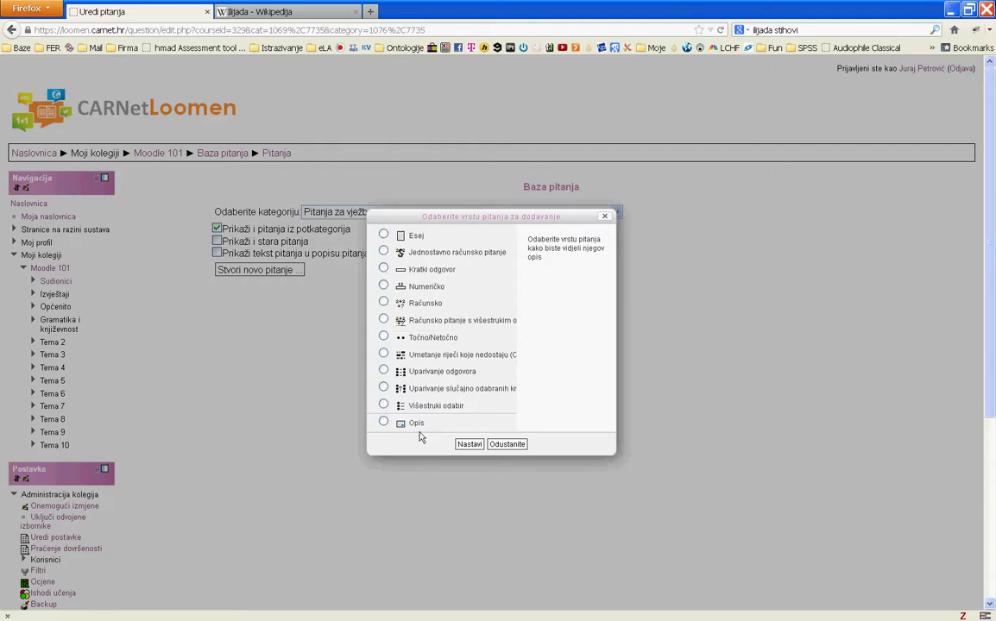
Start a new multiple-choice question (Višestruki odabir) in the question bank
left_click(383, 423)
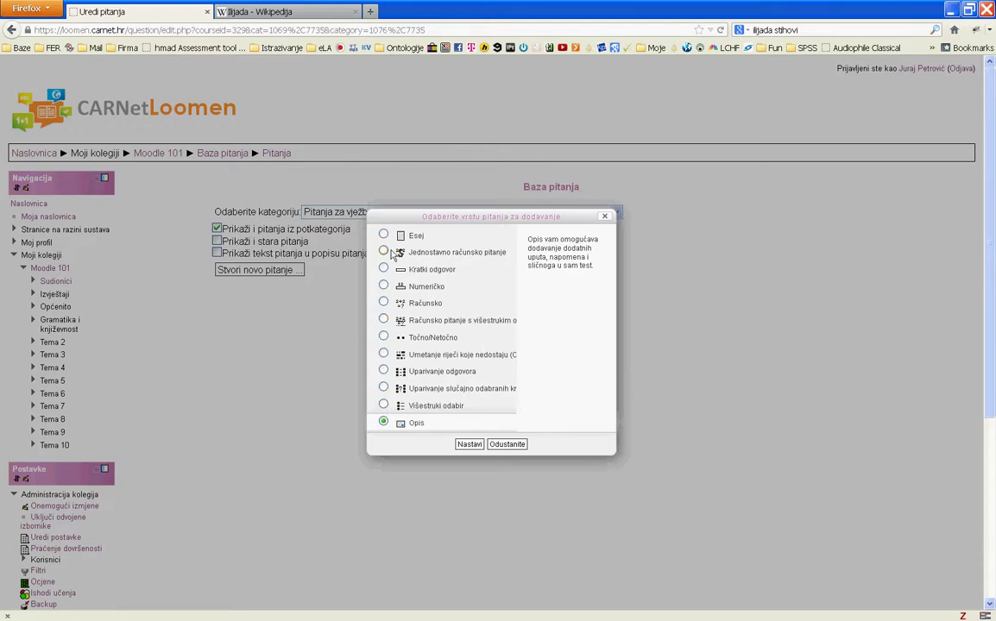
left_click(384, 407)
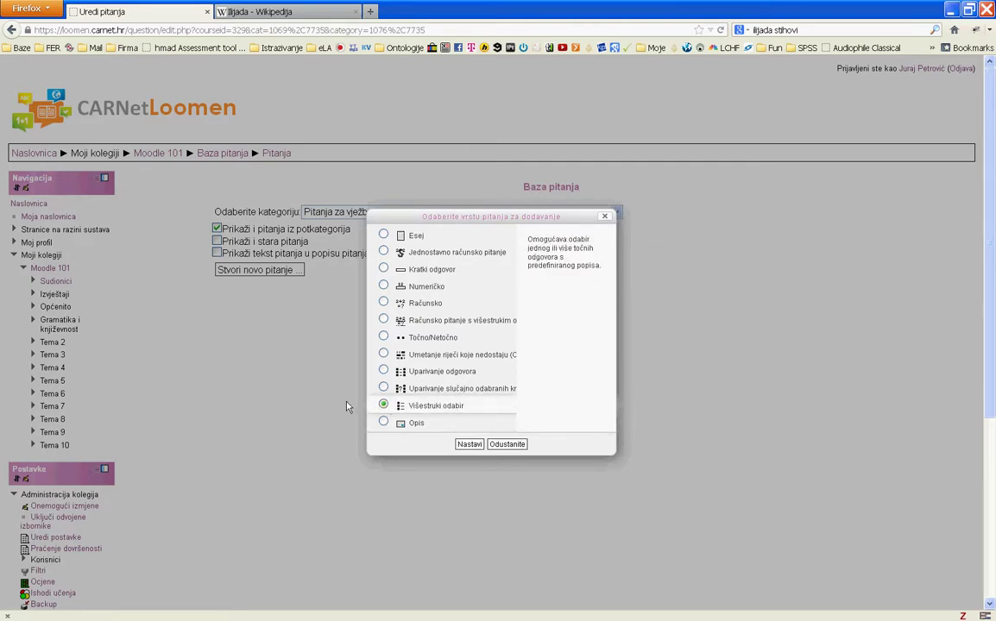
left_click(469, 444)
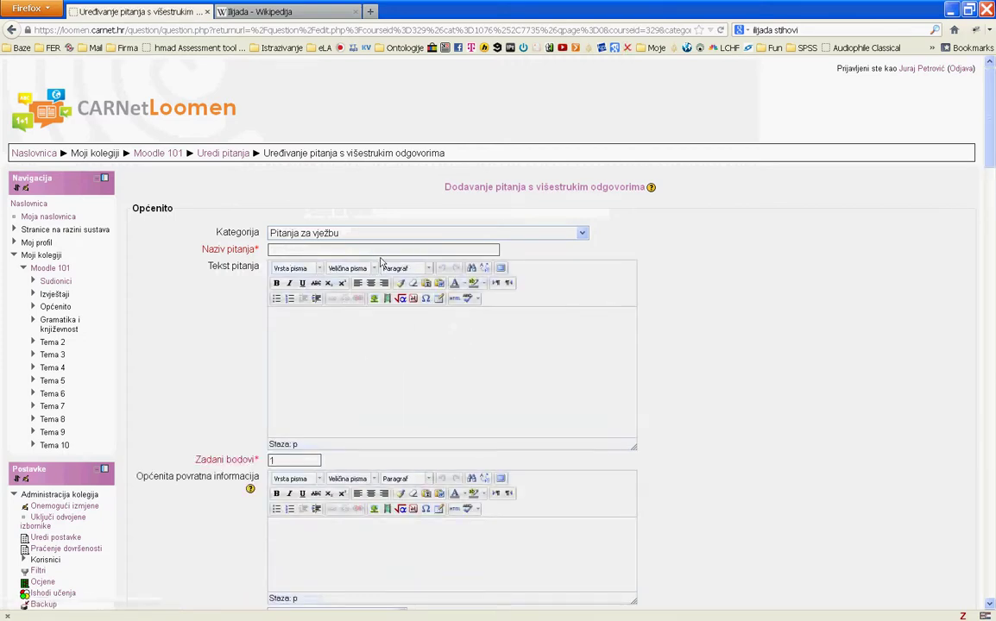
scroll(753, 263, "down", 4)
scroll(752, 263, "up", 4)
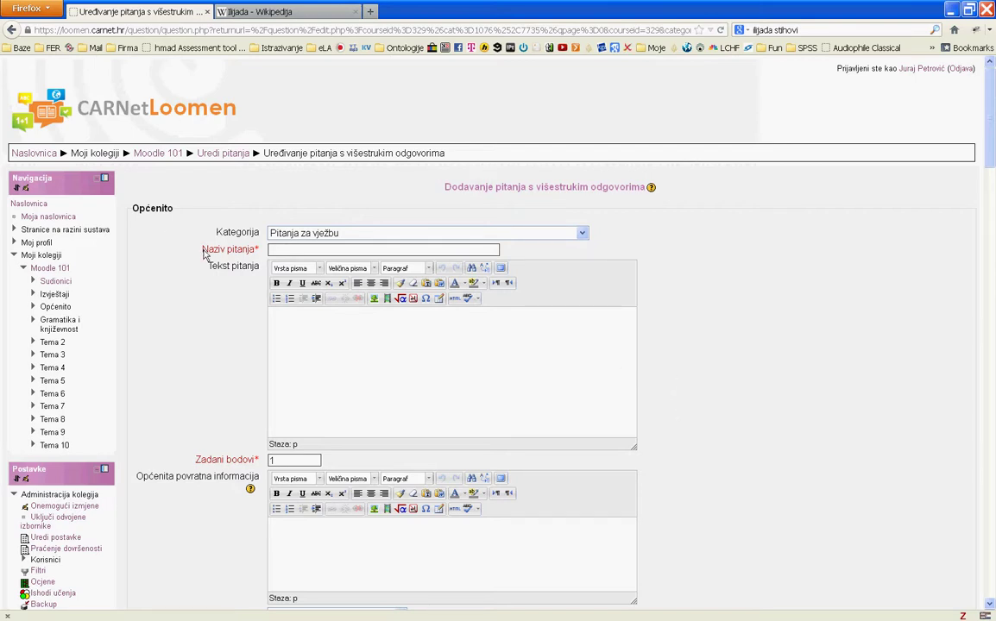
Name the question "Glavni grad" and enter the question text "Glavni grad Hrvatske je:"
left_click_drag(202, 249, 255, 251)
left_click_drag(204, 249, 216, 251)
left_click(215, 251)
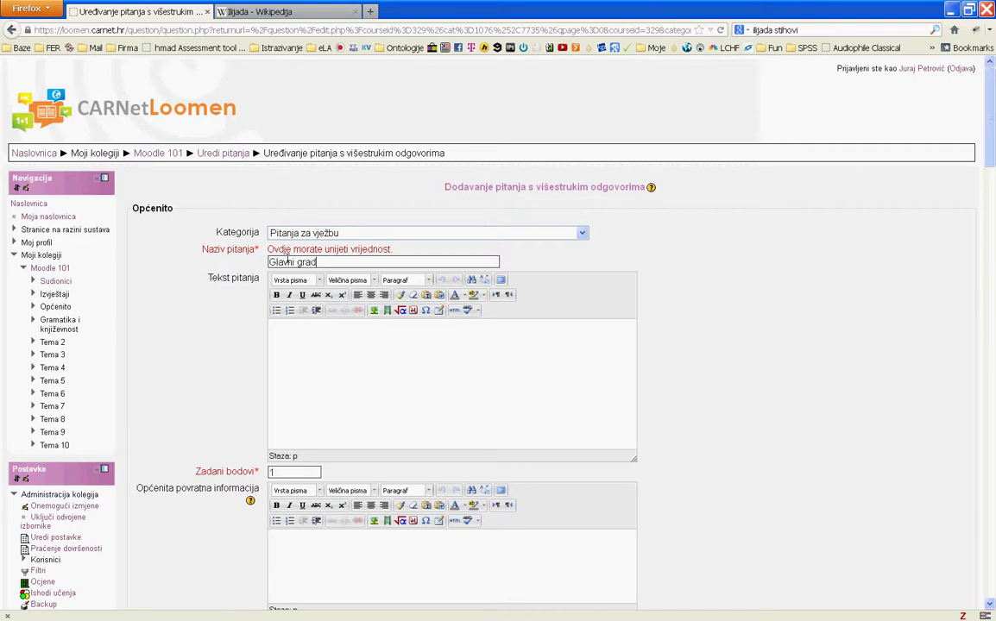
left_click(218, 371)
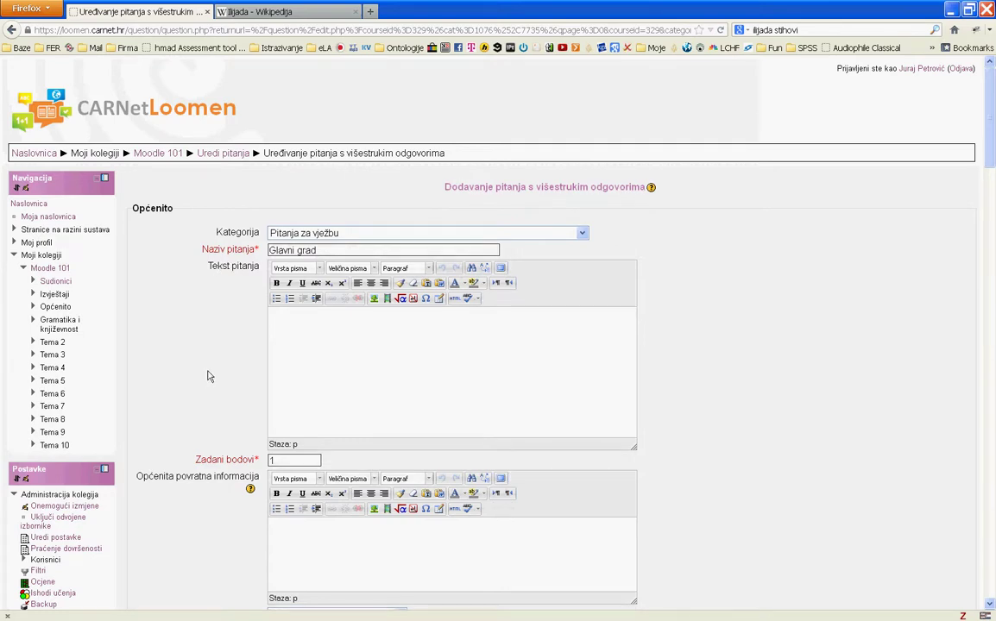
scroll(208, 376, "down", 5)
scroll(220, 338, "up", 3)
left_click(338, 223)
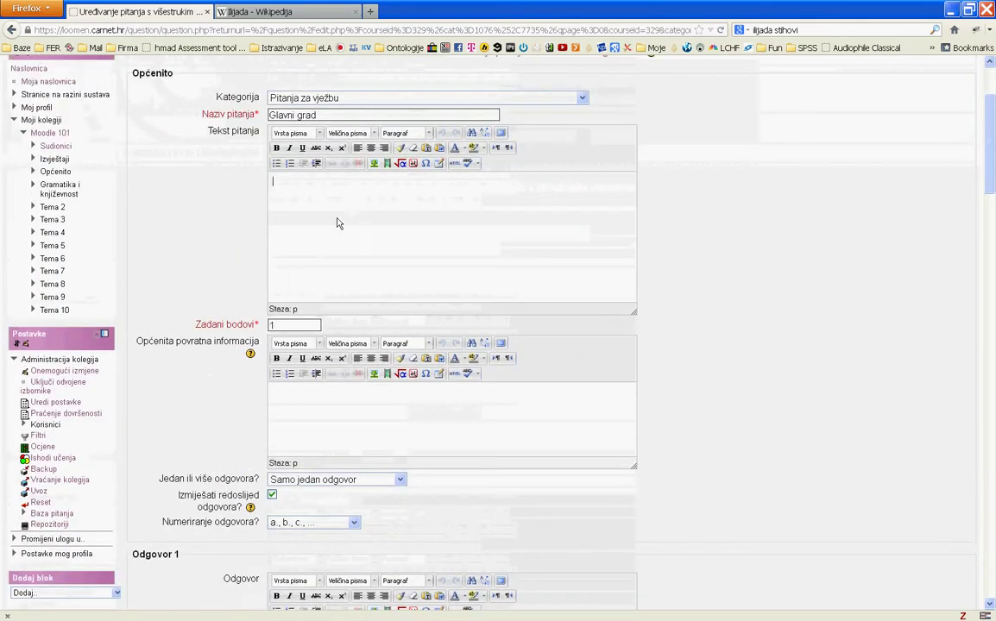
type("Glavni grad Hrvatske je:")
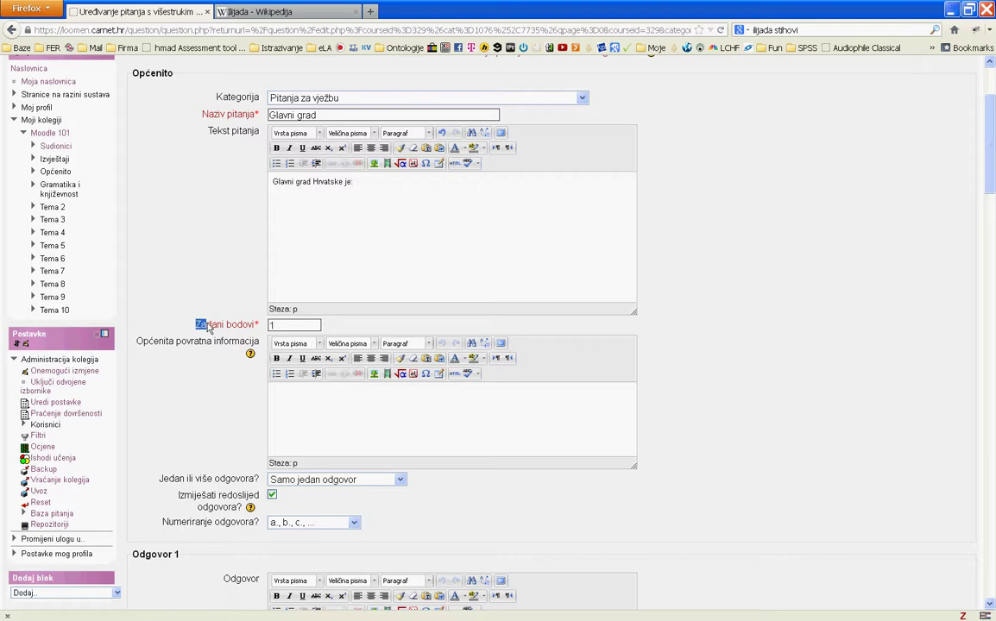
left_click_drag(211, 326, 230, 327)
left_click(285, 326)
double_click(284, 327)
left_click_drag(157, 342, 215, 345)
left_click(223, 340)
left_click(213, 380)
Choose "Samo jedan odgovor" so only one answer is allowed, with answer numbering "a., b., c., ..."
scroll(257, 462, "down", 3)
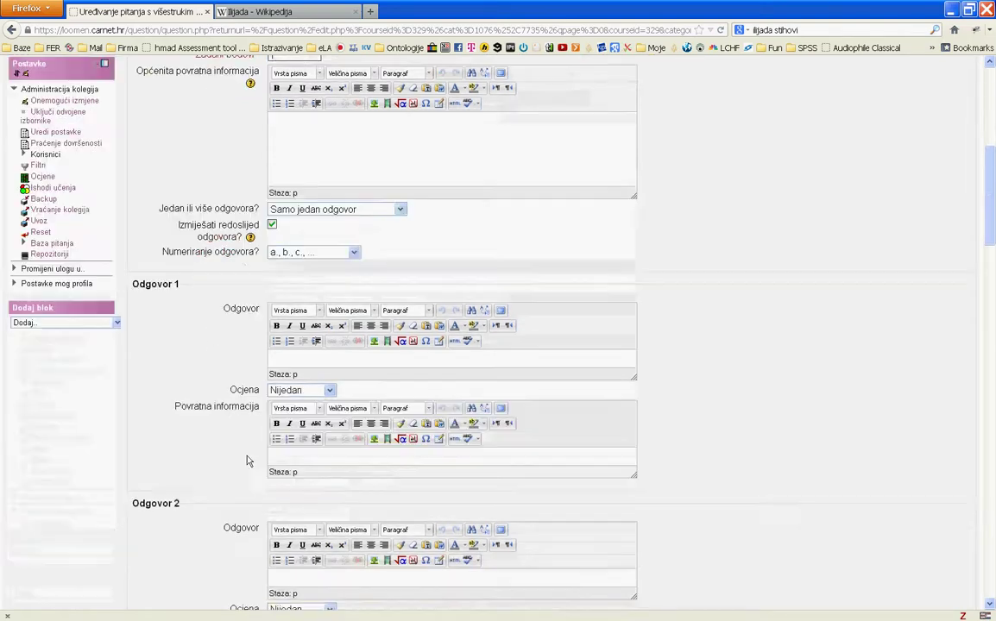
left_click(348, 210)
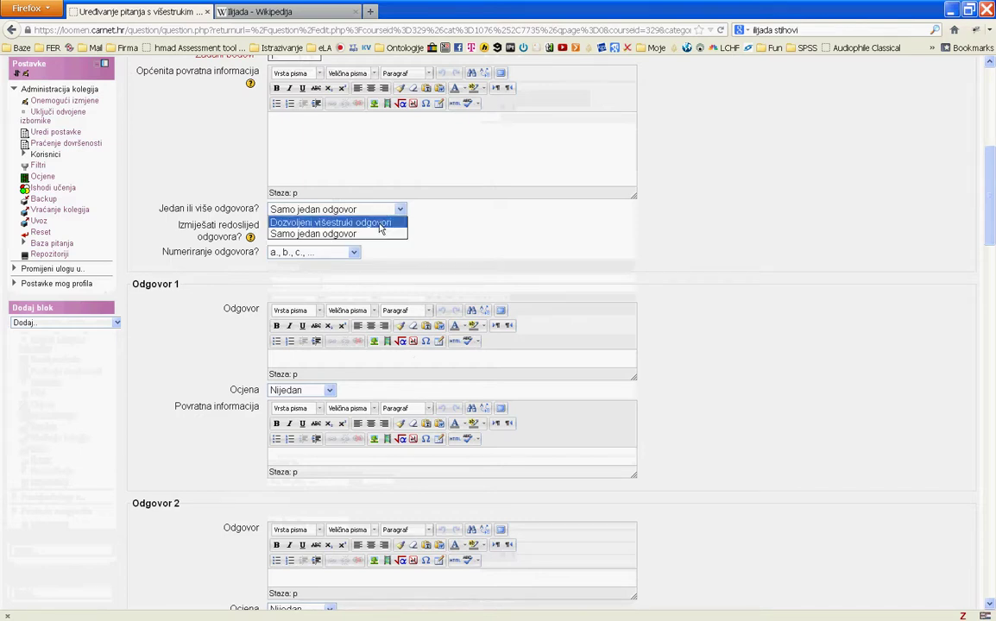
left_click(376, 235)
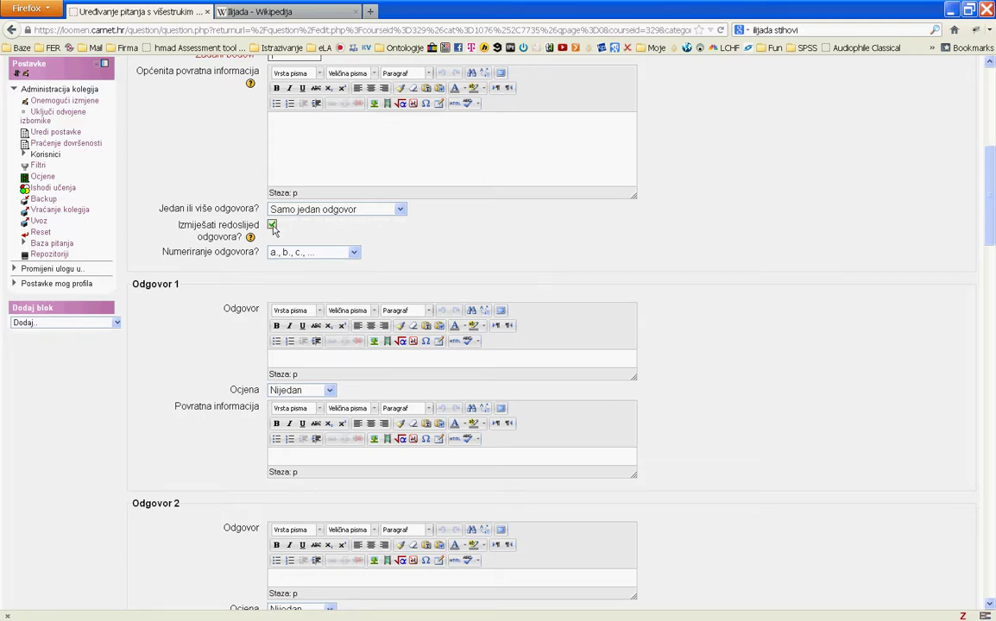
left_click(342, 254)
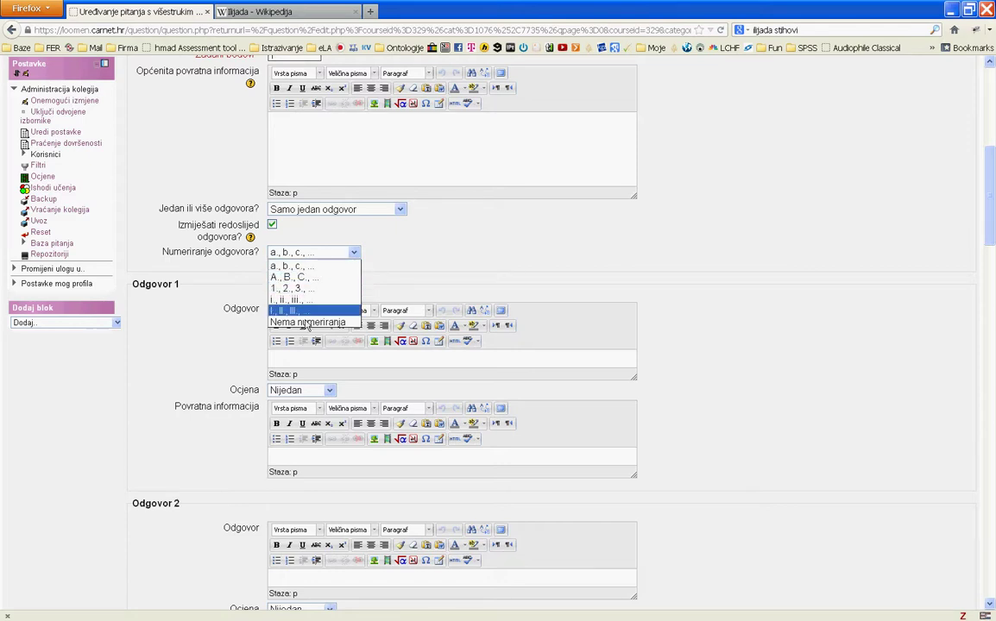
left_click(306, 269)
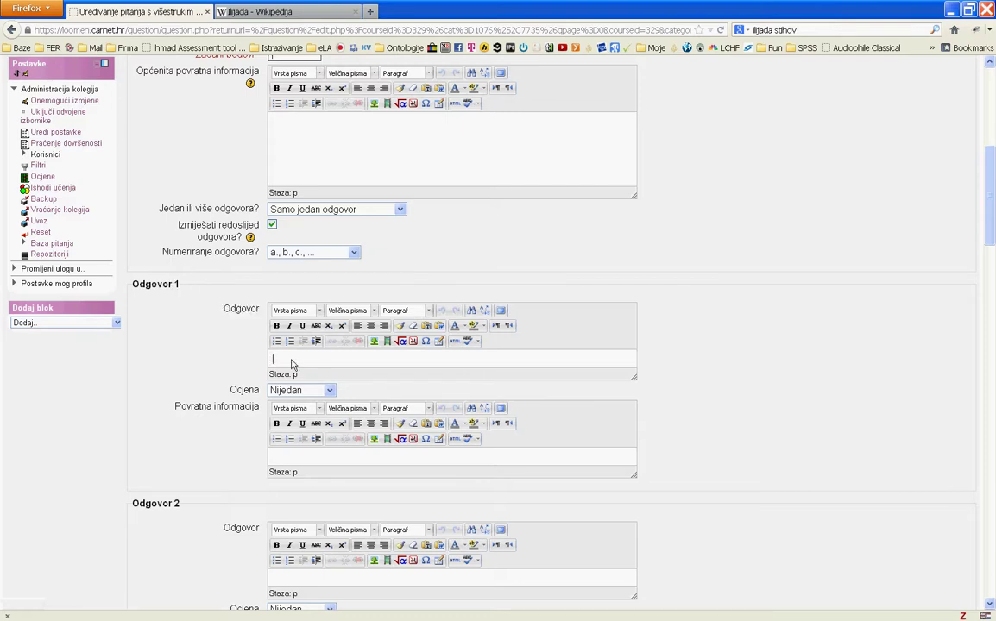
Enter Zagreb, Pariz and London as the texts of answers 1, 2 and 3
type("Zagreb")
scroll(205, 295, "down", 2)
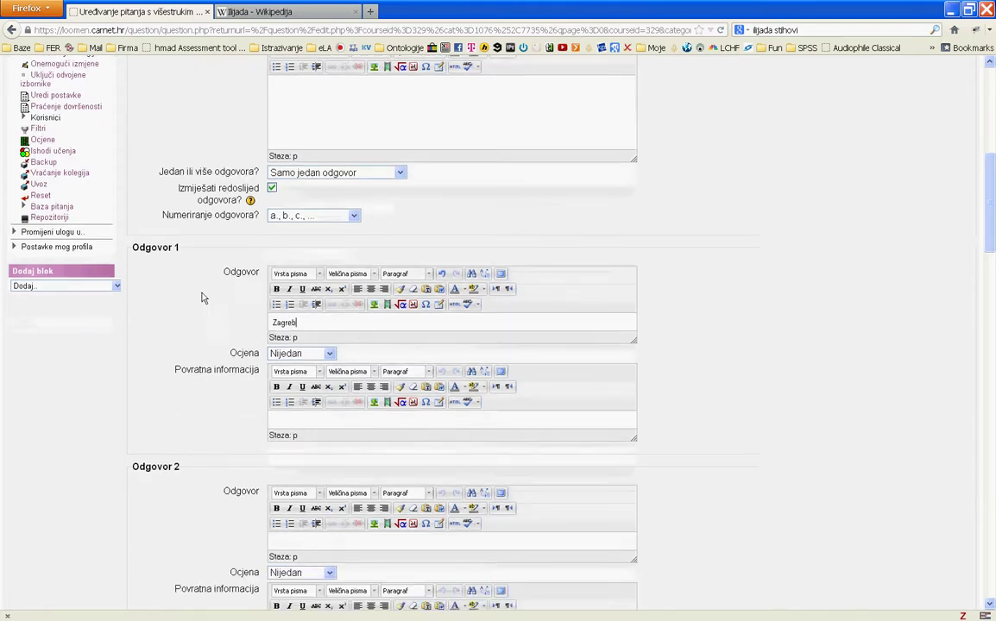
mouse_move(159, 217)
left_mouse_down()
mouse_move(189, 221)
mouse_move(160, 218)
mouse_move(177, 218)
left_mouse_up()
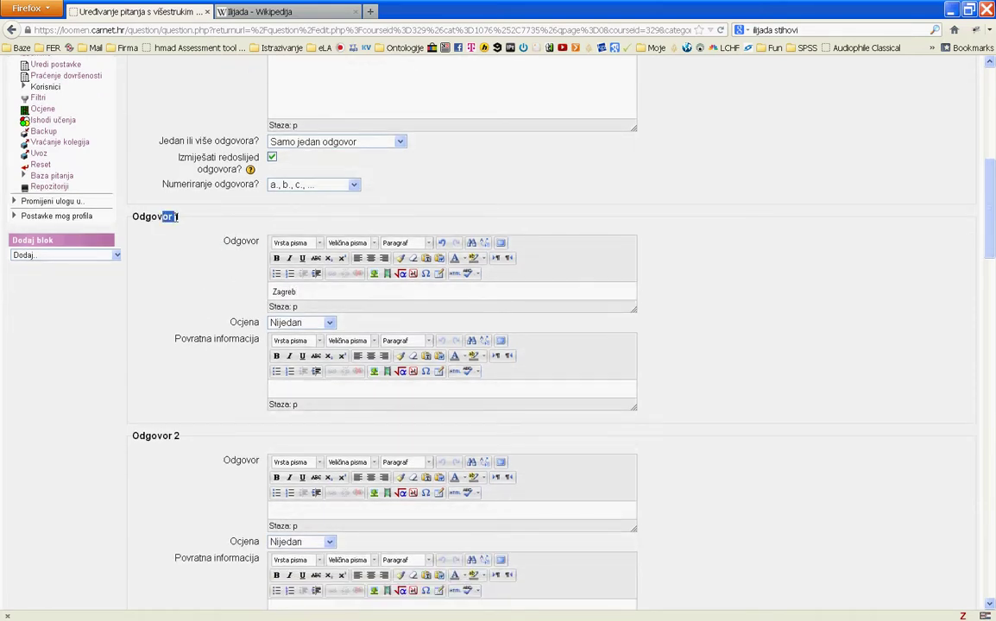
left_click_drag(160, 437, 175, 436)
left_click(182, 442)
scroll(177, 402, "down", 5)
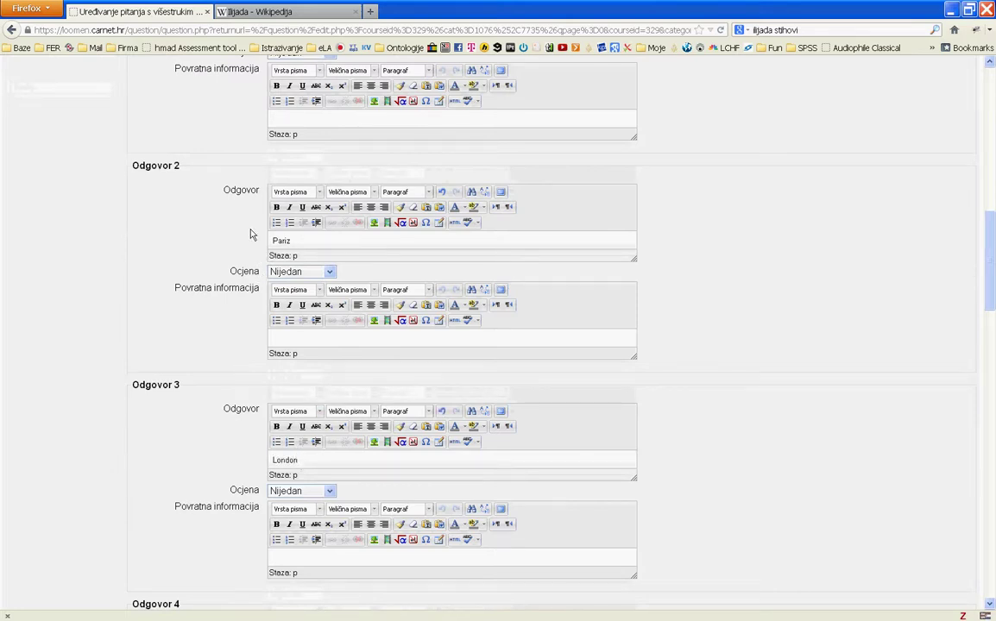
Set the grade of the Zagreb answer to 100%
scroll(229, 256, "up", 3)
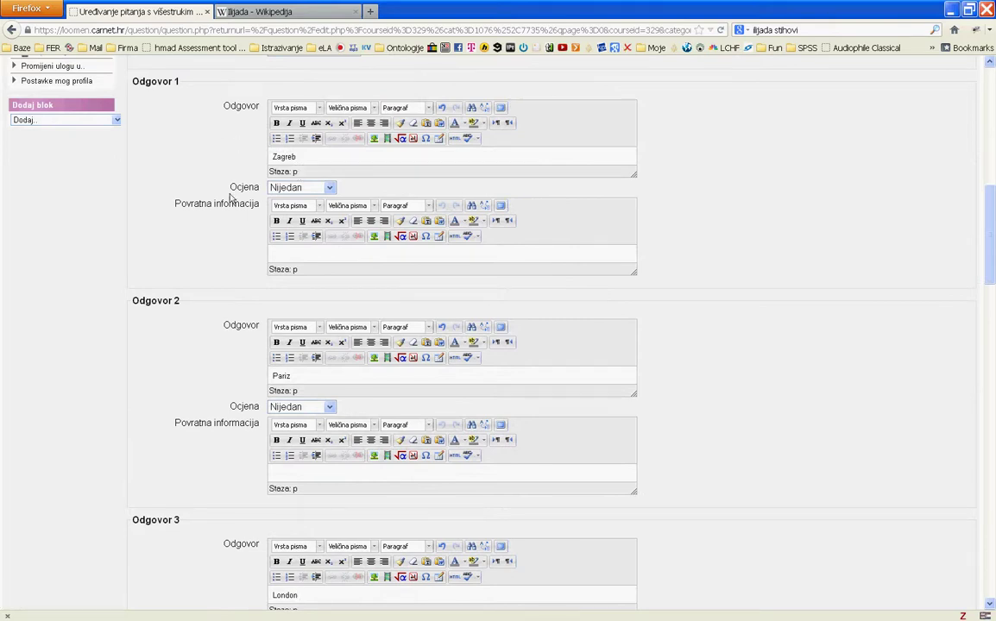
left_click(325, 190)
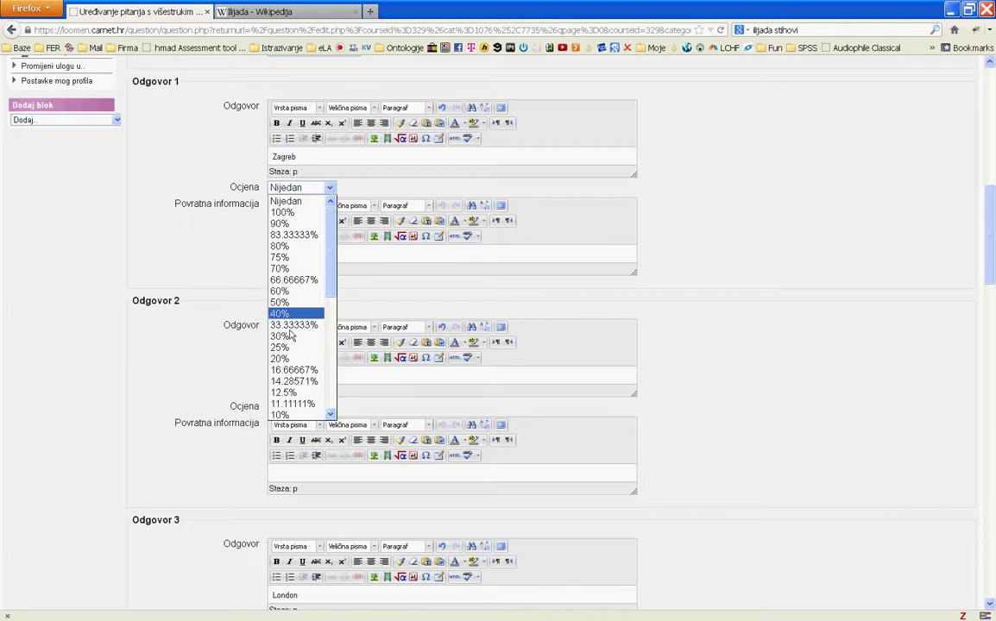
left_click(285, 212)
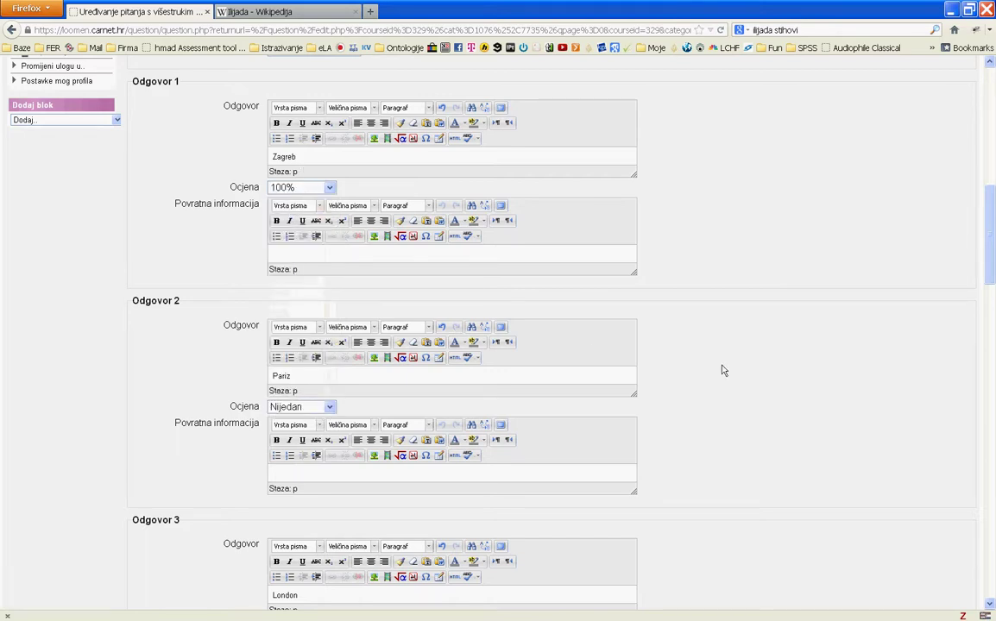
Set the grade of the Pariz answer to -50%
scroll(723, 371, "down", 3)
left_click(328, 271)
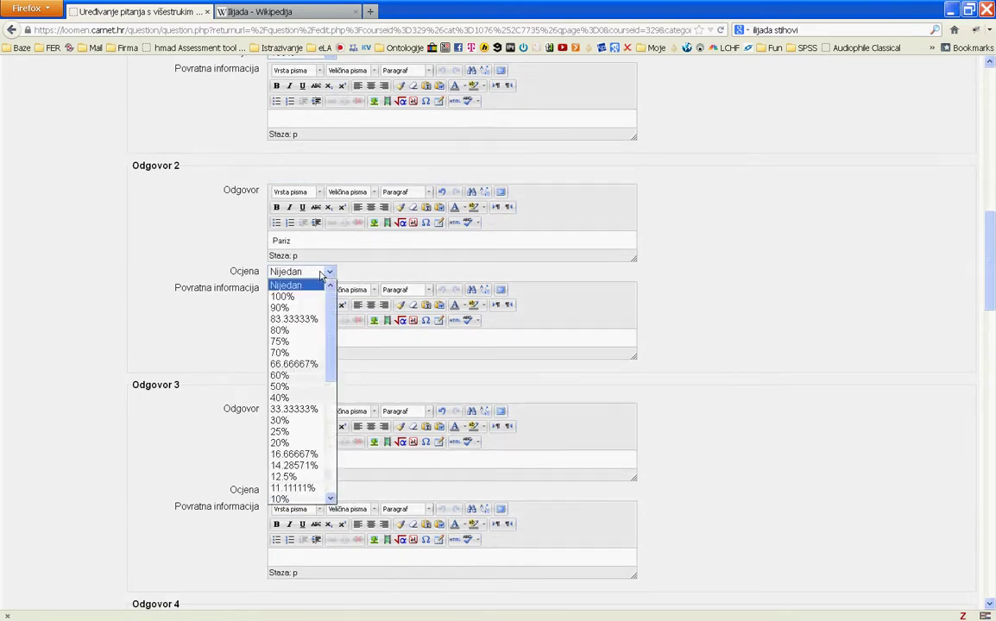
scroll(300, 405, "down", 2)
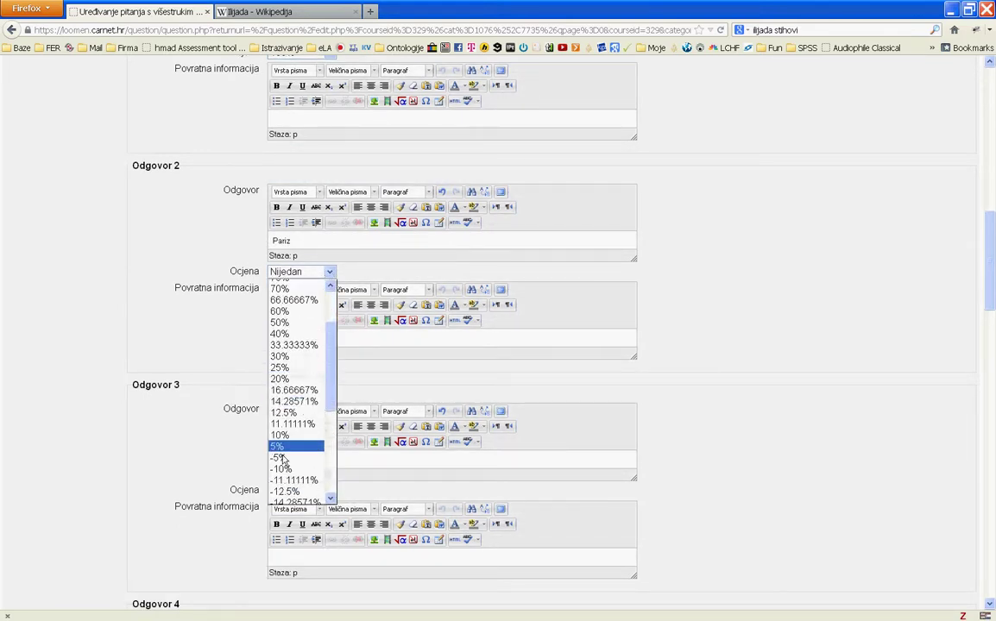
scroll(300, 340, "up", 2)
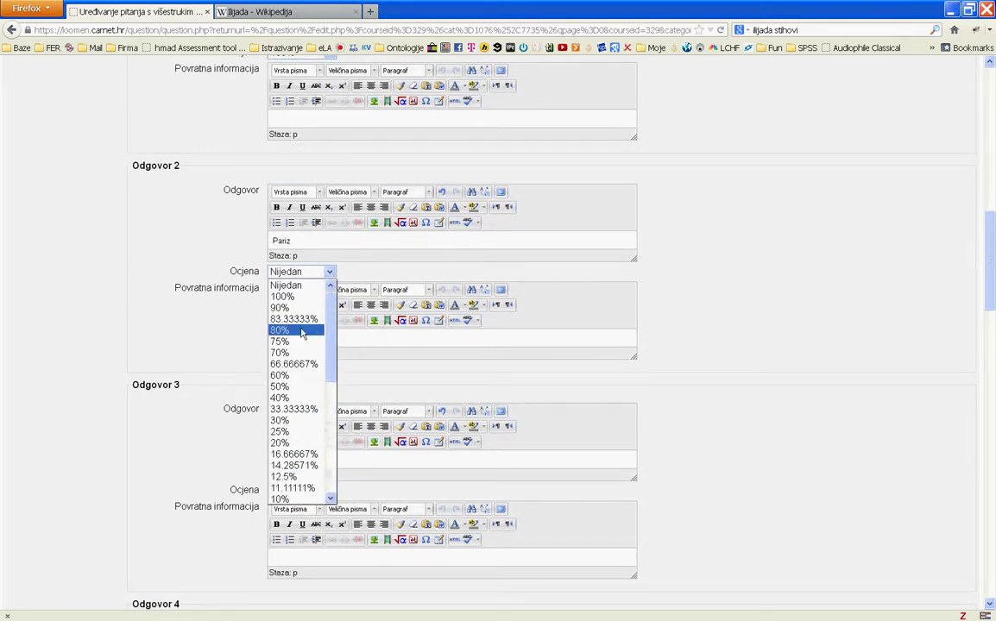
left_click(302, 293)
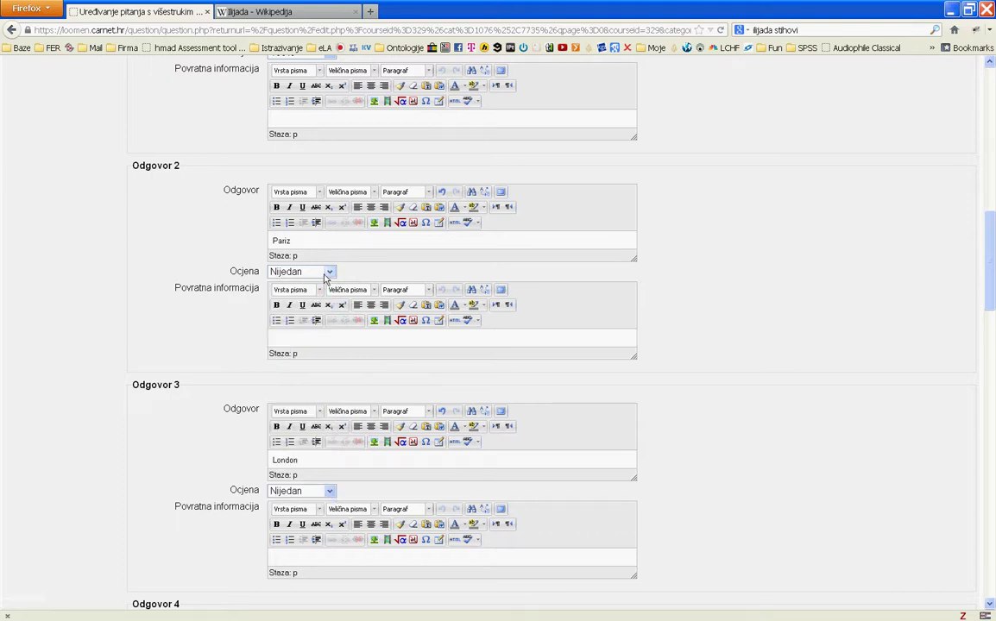
left_click(329, 273)
scroll(302, 405, "down", 5)
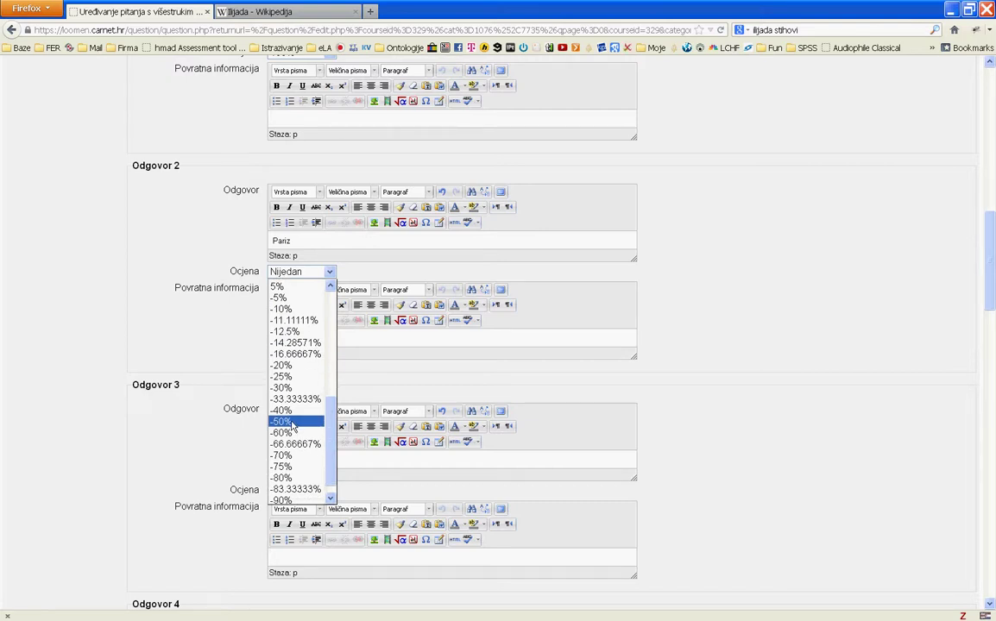
left_click(292, 423)
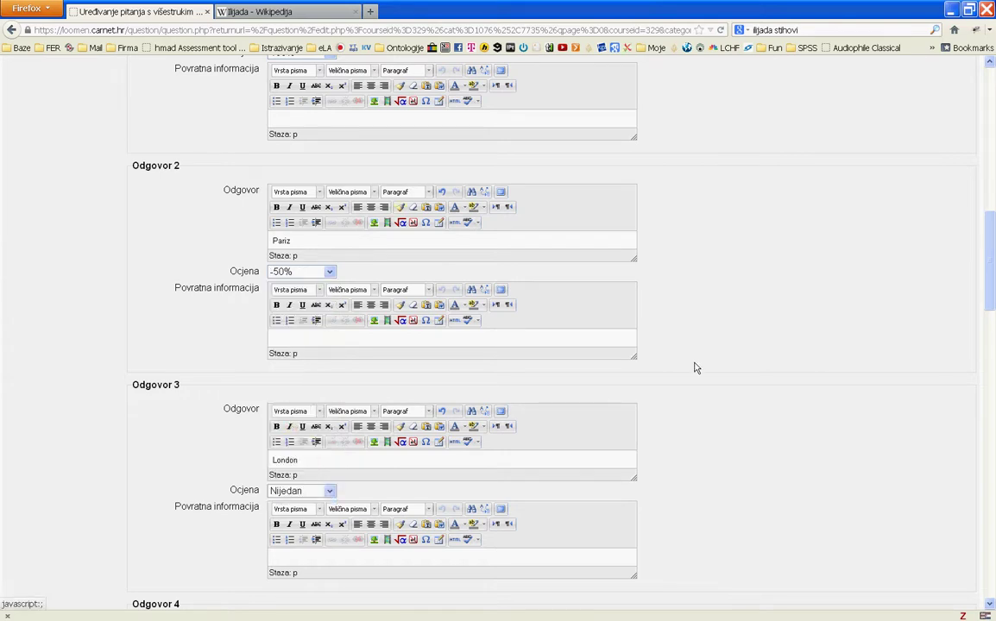
Set the grade of the London answer to -50%
scroll(659, 345, "down", 1)
scroll(659, 345, "down", 2)
left_click(302, 355)
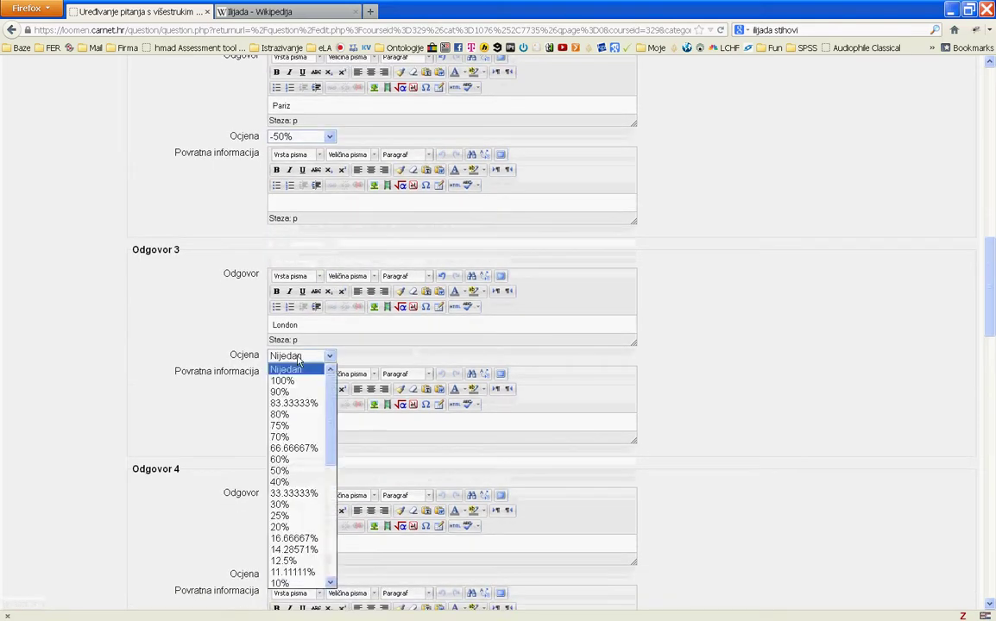
scroll(293, 527, "down", 5)
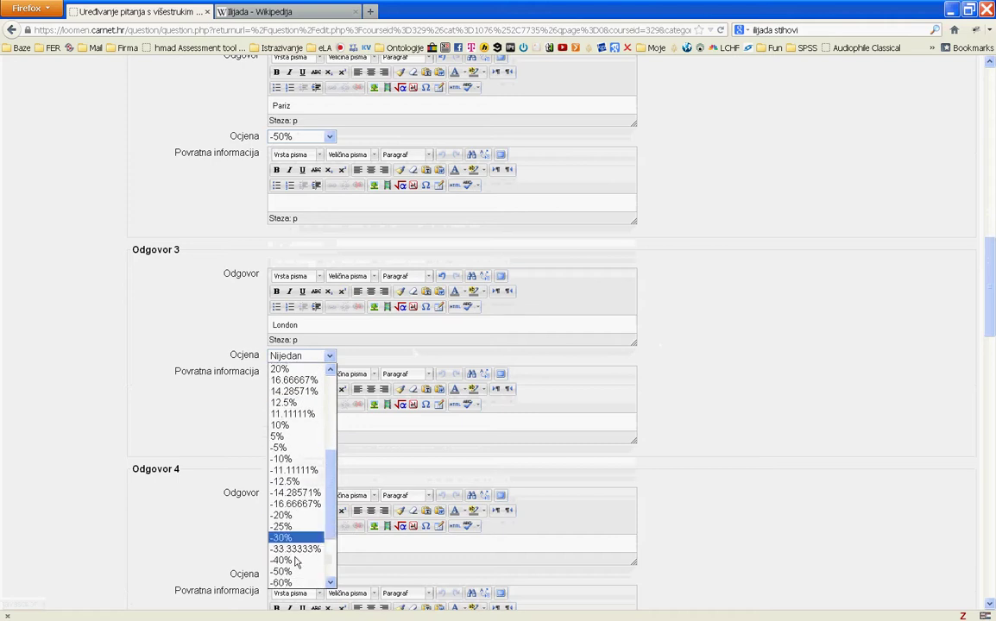
left_click(288, 571)
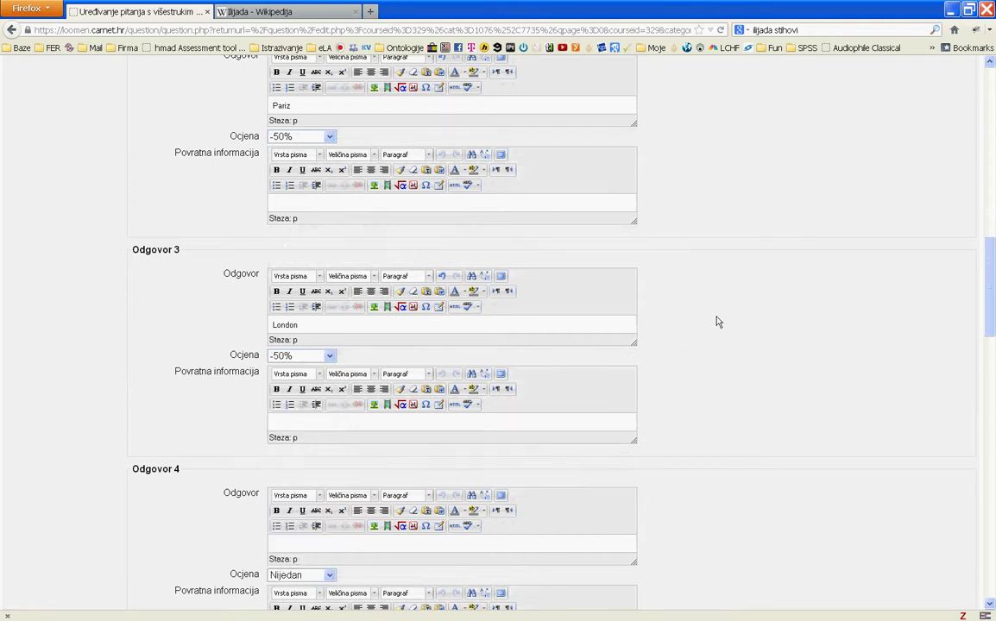
Examine the blank answers 4 and 5, the option for extra blank answers and the combined feedback fields
scroll(714, 322, "down", 6)
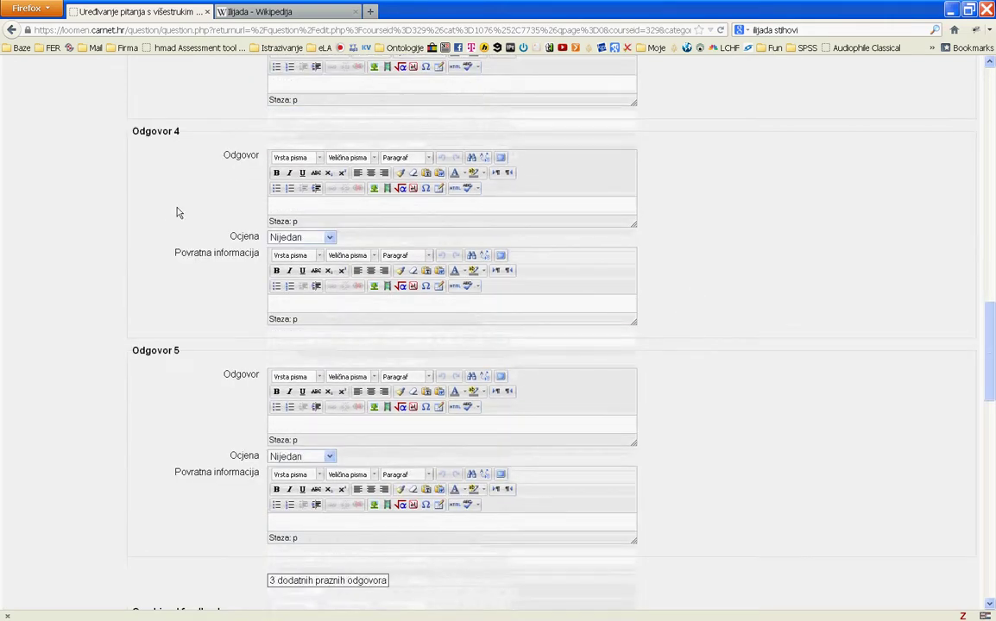
mouse_move(128, 121)
left_mouse_down()
mouse_move(148, 118)
mouse_move(192, 144)
mouse_move(164, 125)
mouse_move(121, 130)
left_mouse_up()
scroll(142, 109, "down", 4)
left_click(123, 131)
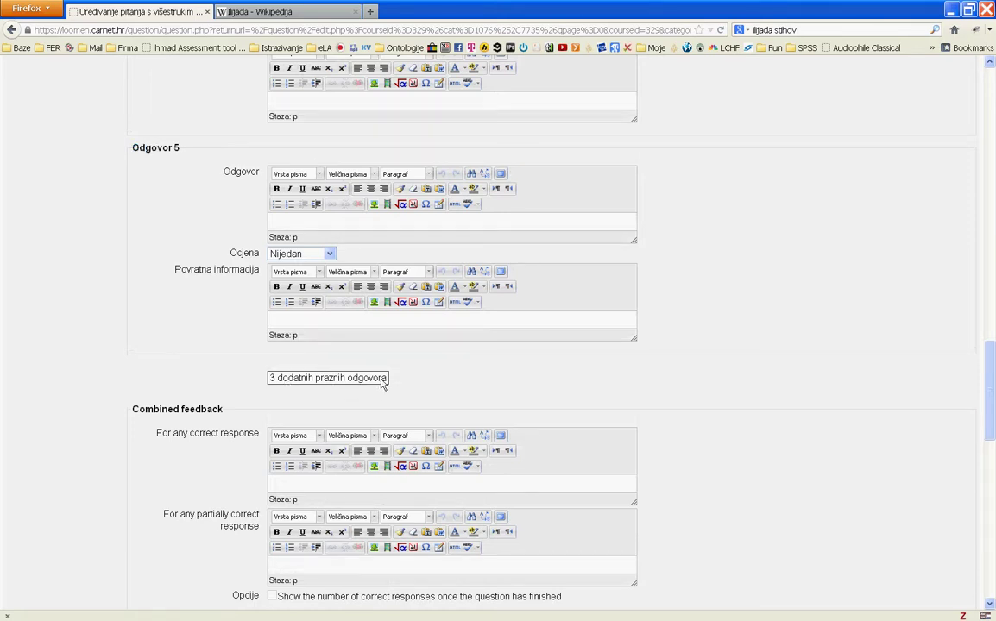
scroll(182, 450, "down", 3)
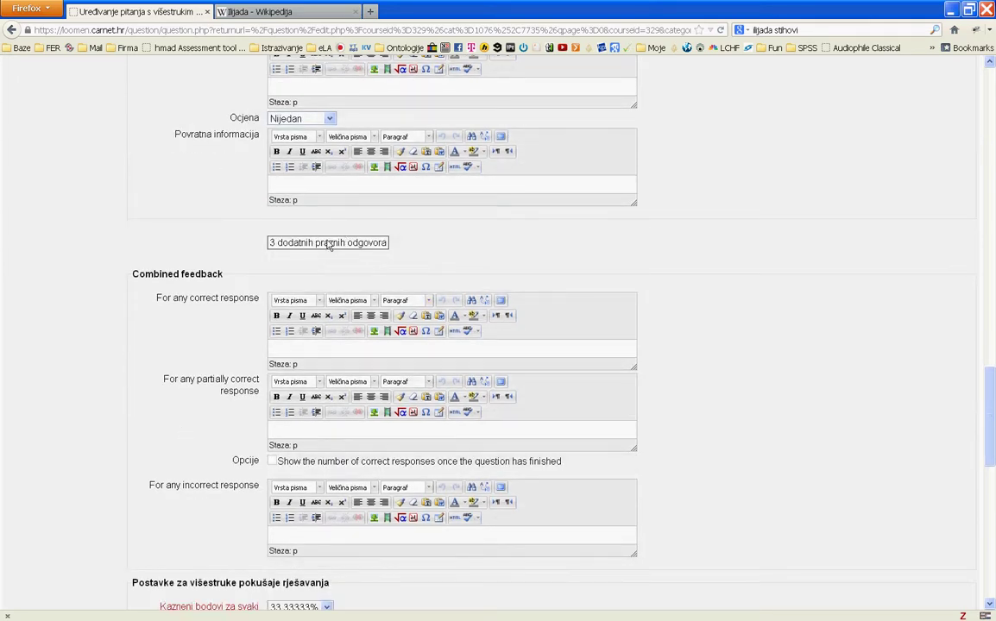
left_click_drag(170, 274, 191, 274)
left_click(223, 305)
scroll(453, 189, "down", 3)
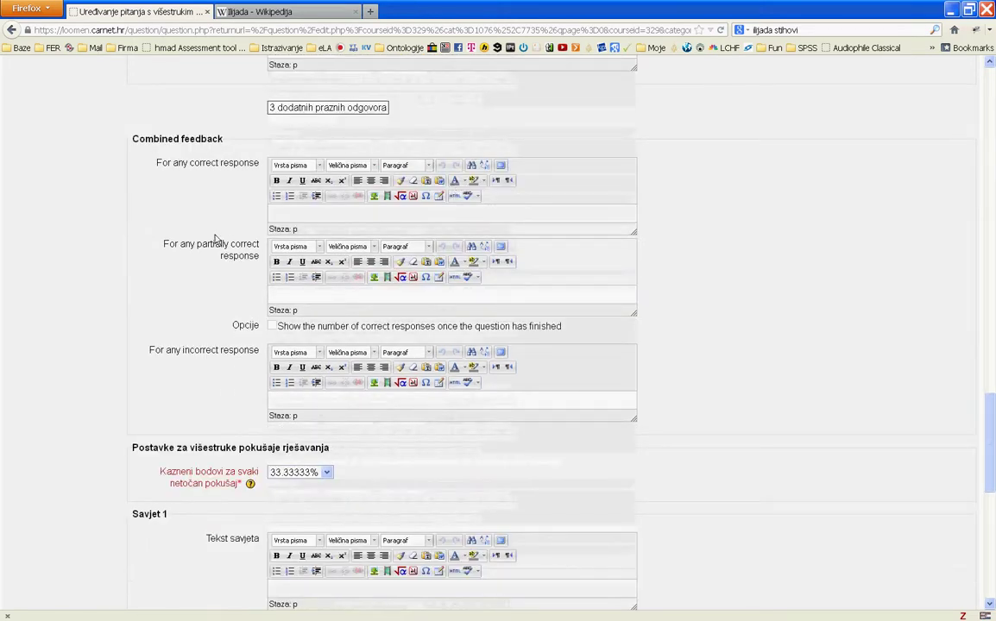
left_click_drag(188, 141, 179, 139)
left_click(175, 139)
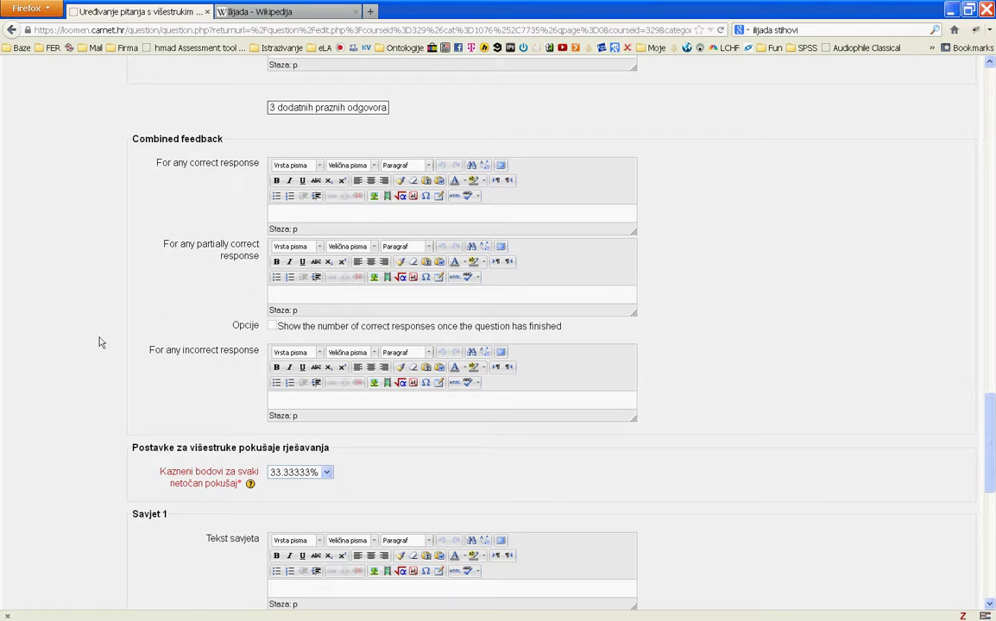
Choose the penalty for each incorrect attempt in the multiple-tries settings and save the question
scroll(99, 342, "down", 3)
scroll(100, 343, "down", 3)
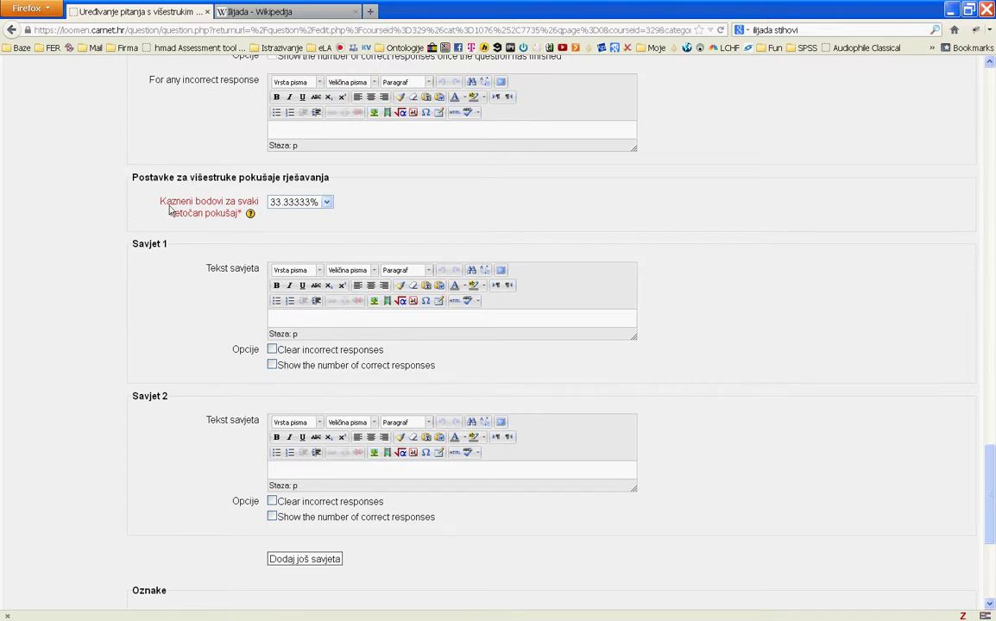
left_click(321, 204)
left_click(292, 249)
scroll(713, 246, "down", 5)
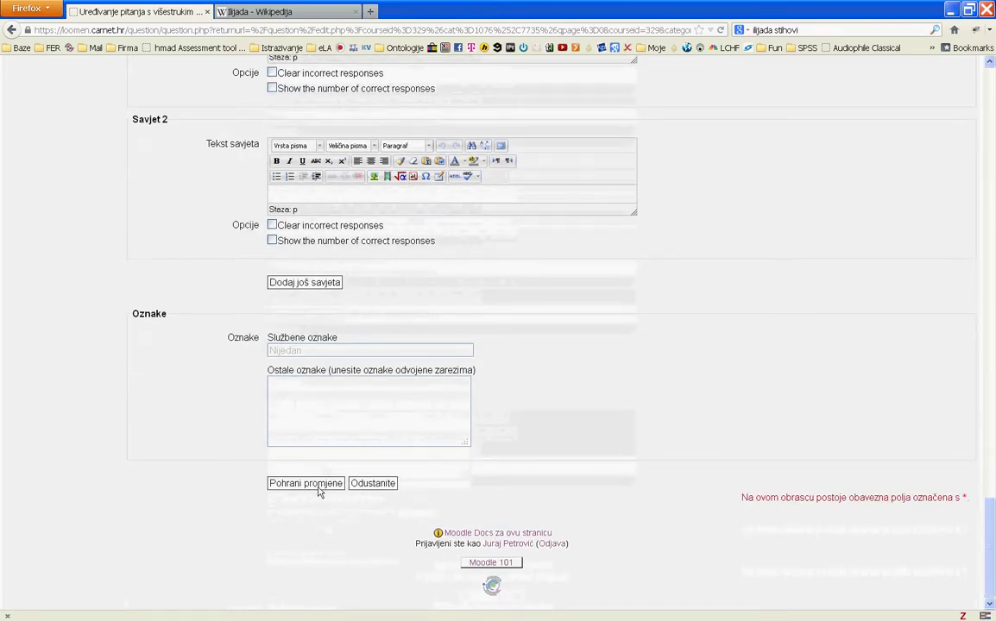
left_click(316, 488)
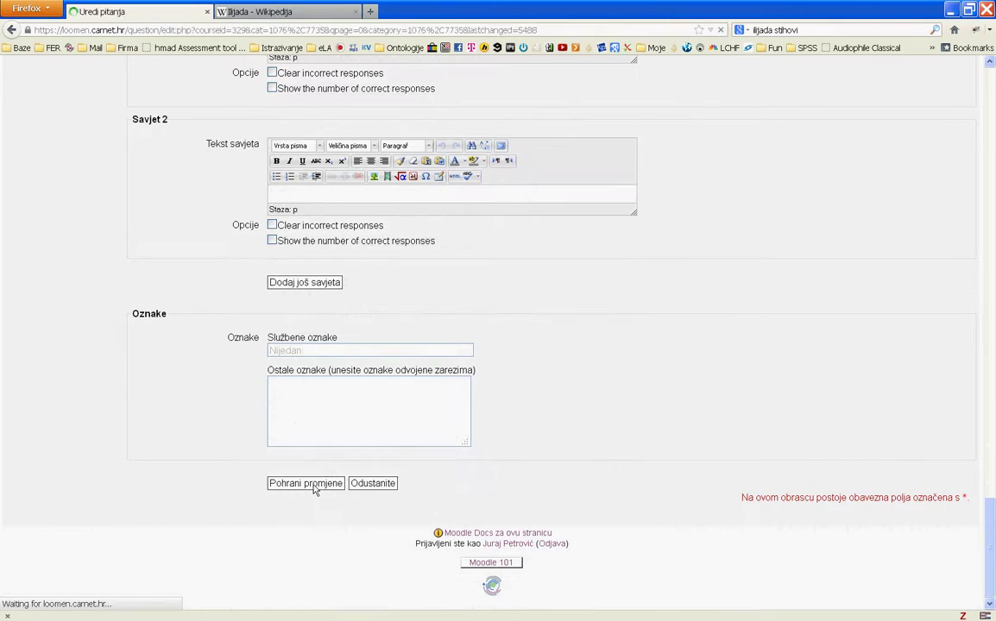